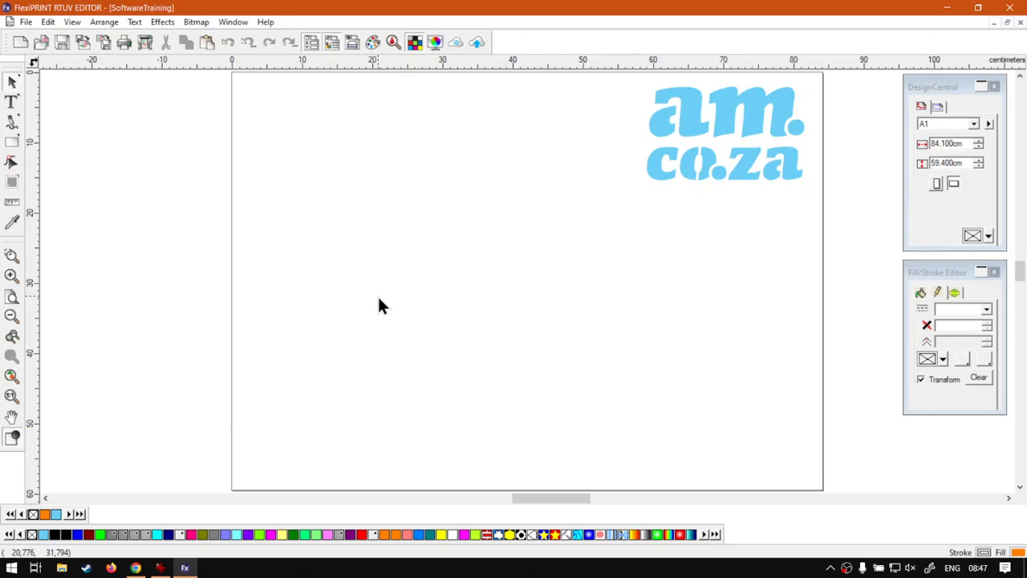
- Draw an orange rectangle about 16.6 × 18.1 cm and an ellipse about 18.6 × 20.6 cm beside it on the page
left_click(12, 145)
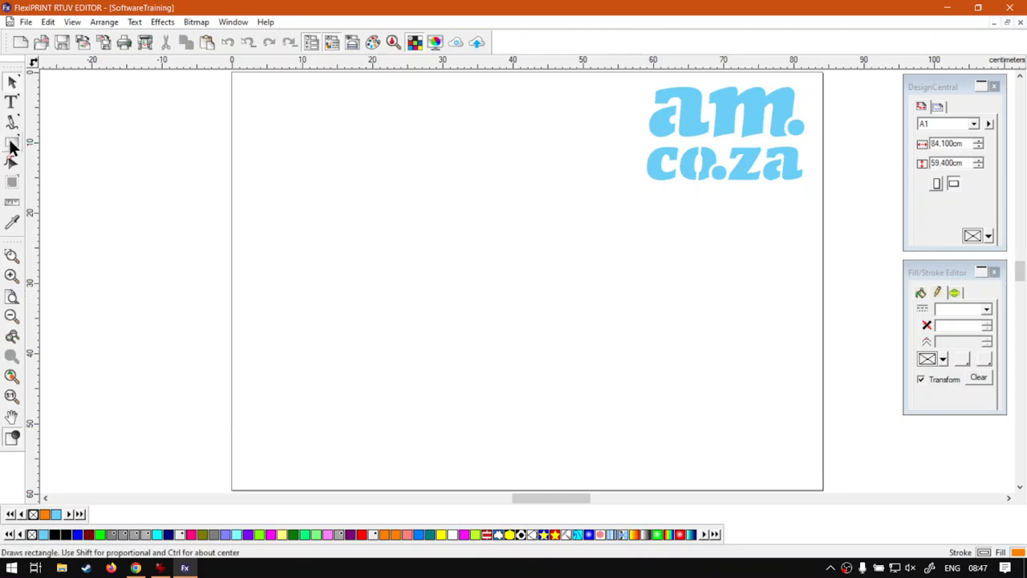
mouse_move(488, 269)
left_mouse_down()
mouse_move(554, 384)
mouse_move(600, 378)
mouse_move(604, 394)
left_mouse_up()
left_click(16, 144)
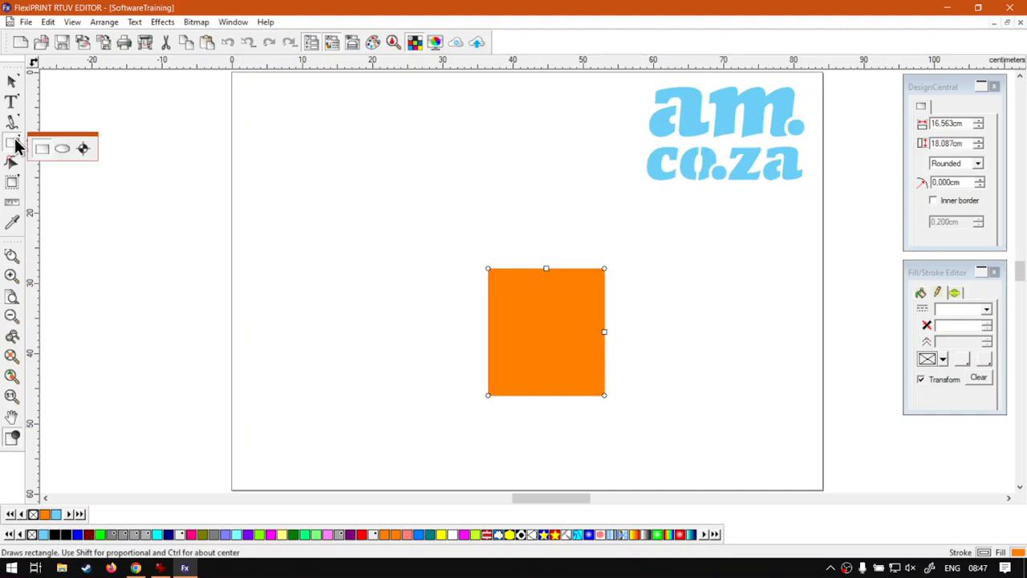
left_click(62, 156)
left_click_drag(288, 251, 417, 394)
- Draw a closed freehand S-like shape about 21.9 × 24.9 cm on the far side of the rectangle from the ellipse
left_click(13, 124)
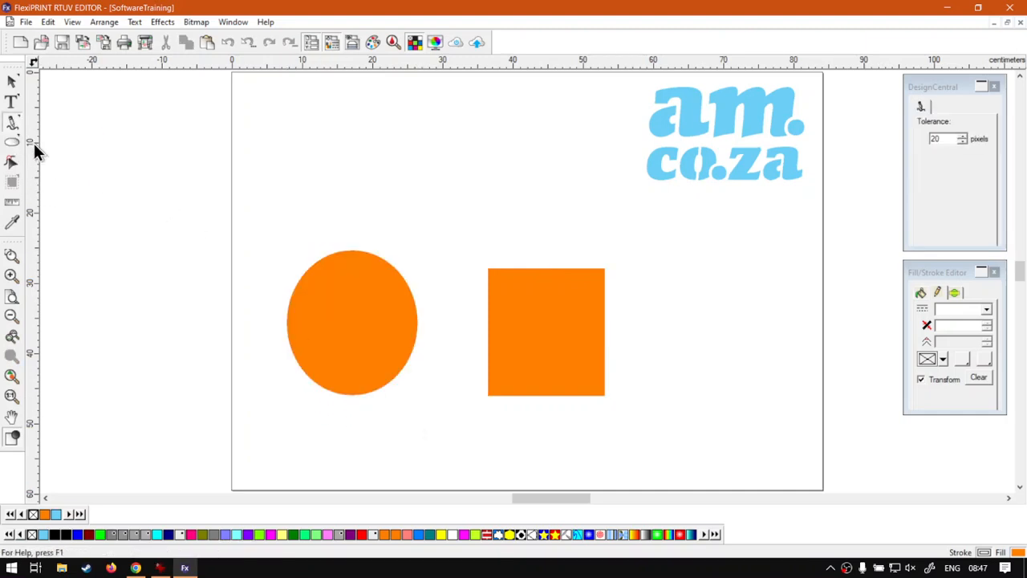
left_click(18, 125)
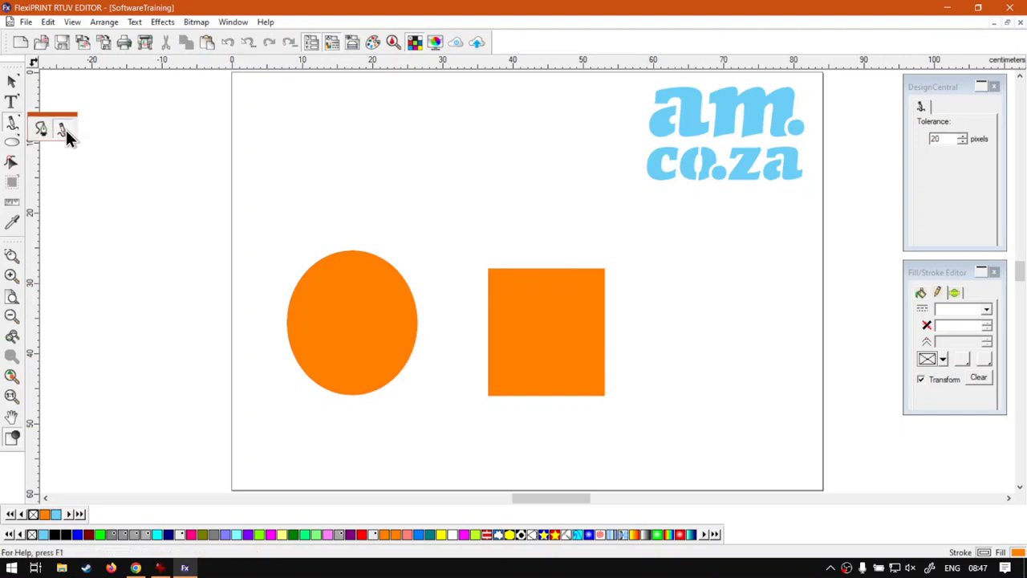
left_click(64, 130)
left_click_drag(732, 265, 673, 279)
mouse_move(720, 362)
left_mouse_down()
mouse_move(821, 377)
mouse_move(756, 309)
mouse_move(738, 265)
left_mouse_up()
- Reposition the ellipse, rectangle and freehand shape slightly on the page, leaving nothing selected
left_click(12, 81)
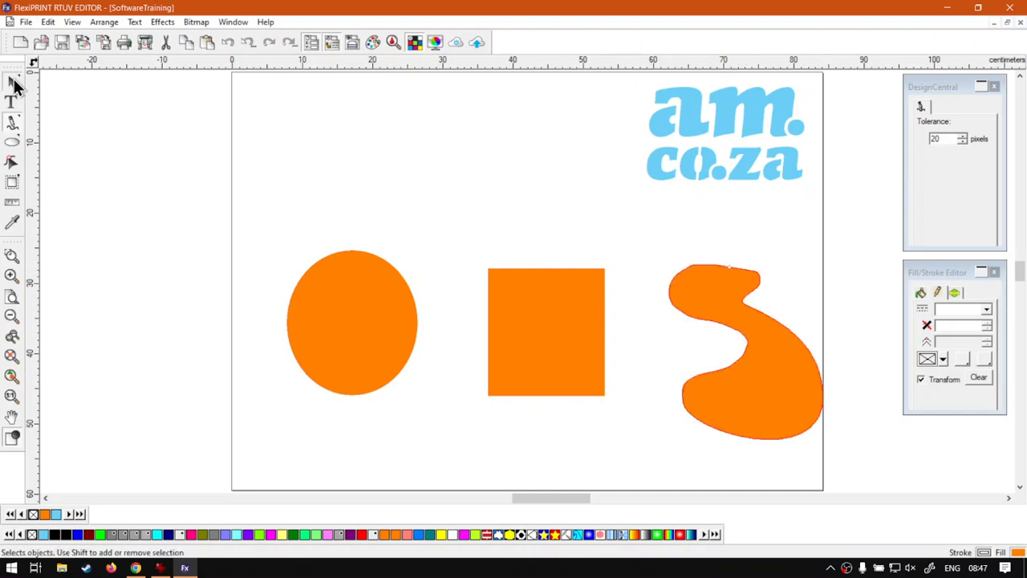
left_click_drag(363, 324, 345, 323)
left_click(584, 360)
left_click_drag(584, 360, 565, 344)
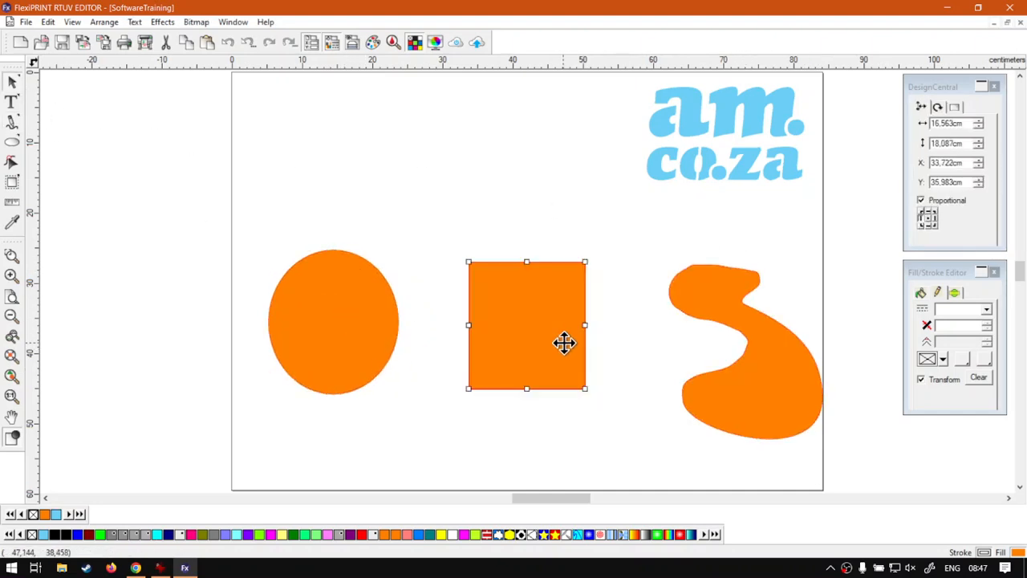
left_click_drag(759, 378, 747, 358)
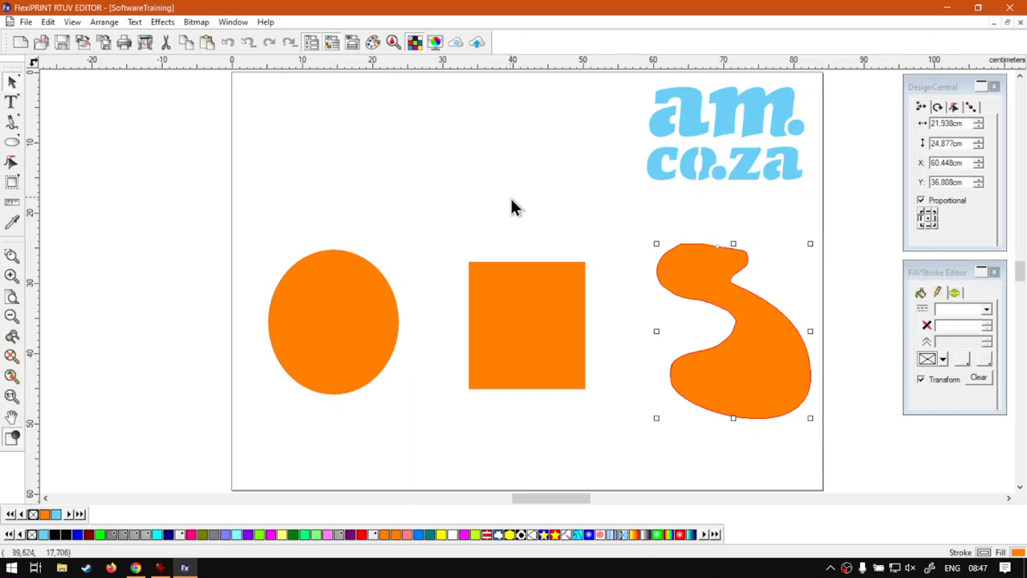
left_click(461, 170)
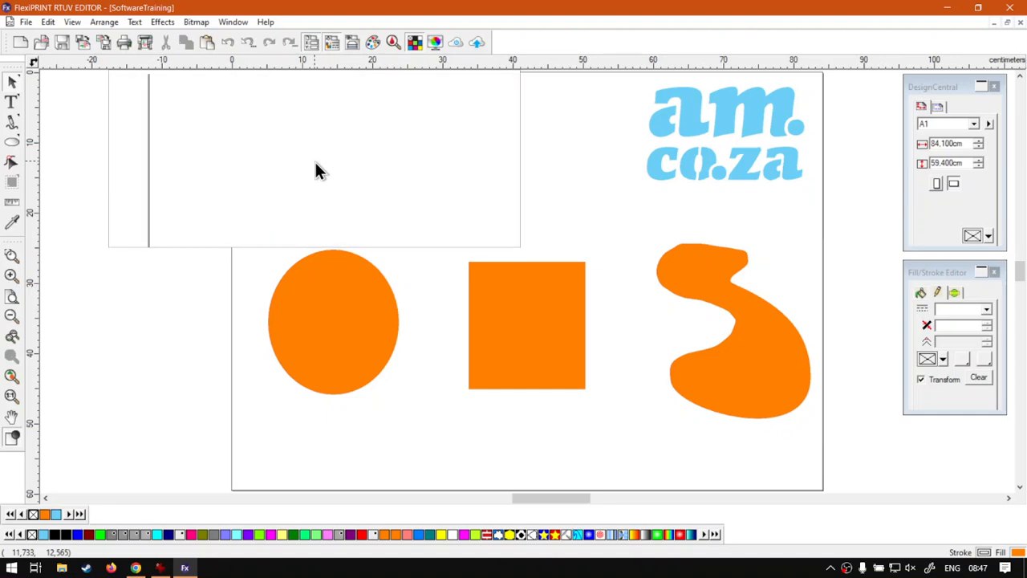
- Try converting the ellipse itself into a contour cut line, and undo the conversion
left_click(312, 292)
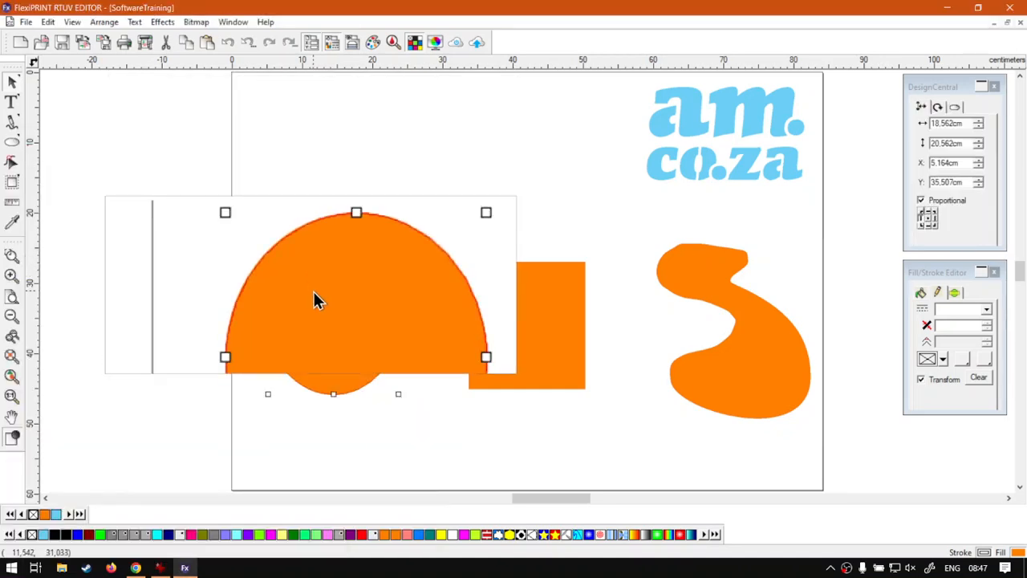
left_click(101, 23)
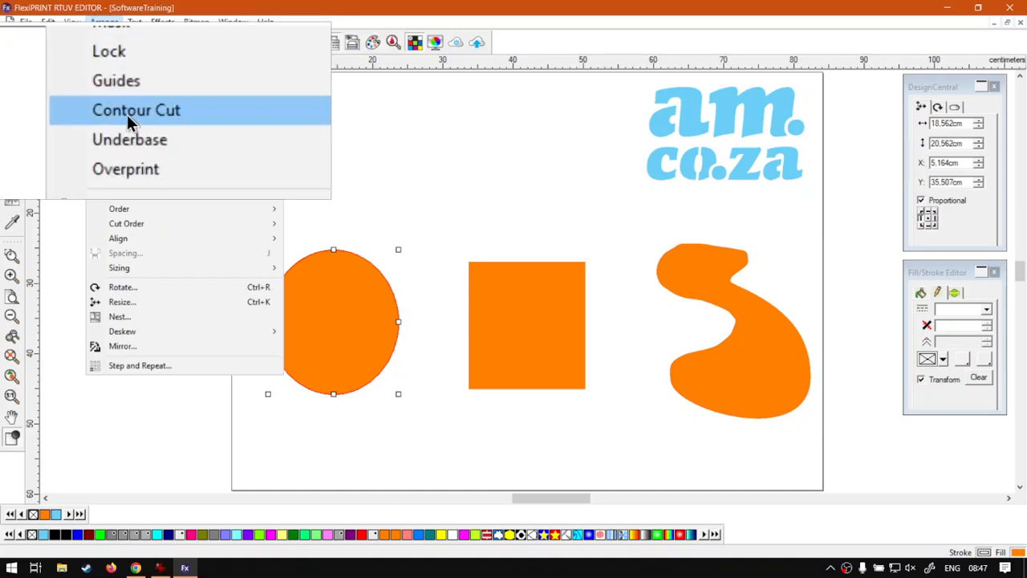
mouse_move(218, 115)
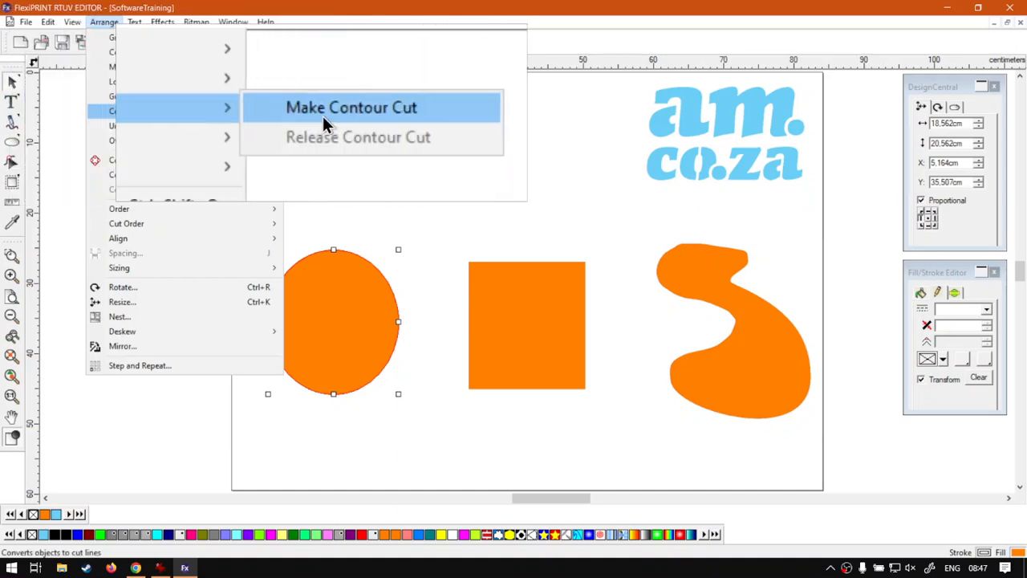
left_click(349, 114)
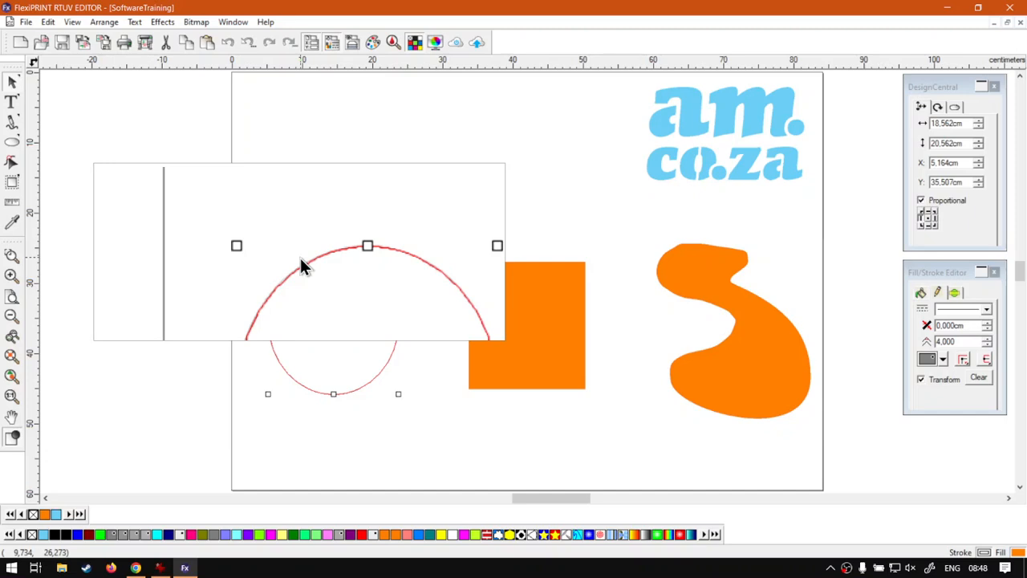
key("ctrl+z")
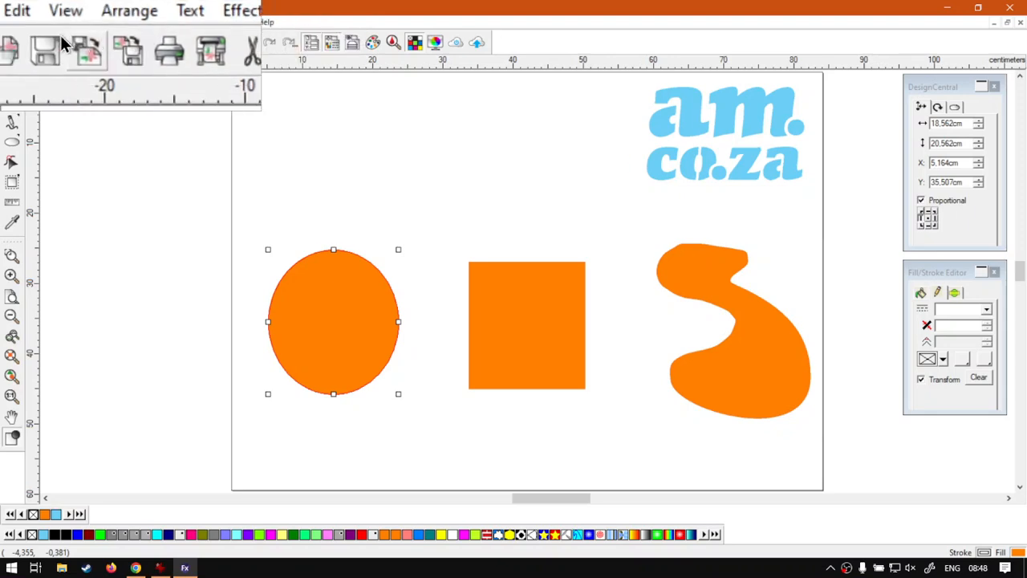
- Start the Contour Cut effect on the ellipse, keeping Ellipse as the cut shape
left_click(175, 24)
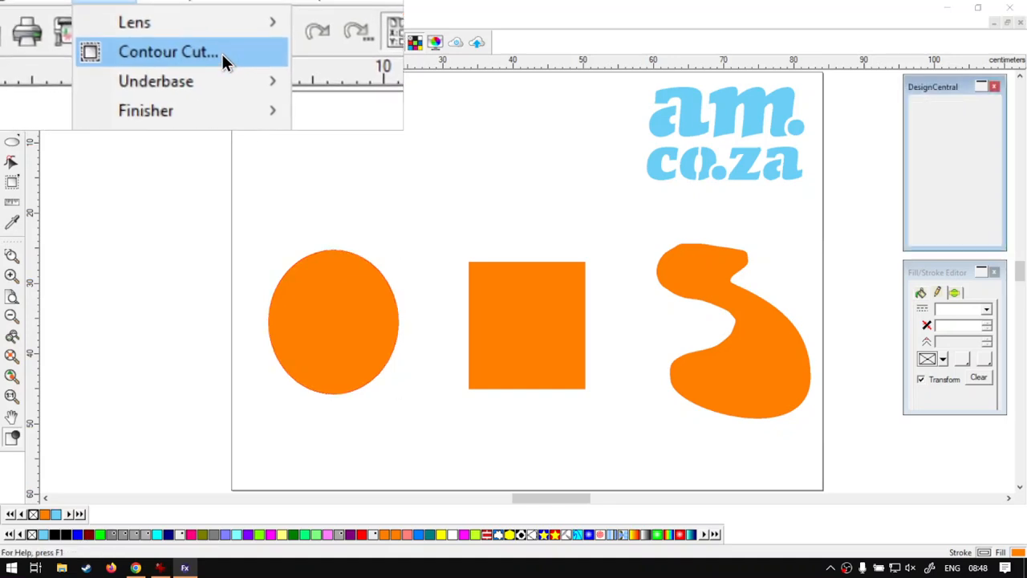
left_click(222, 53)
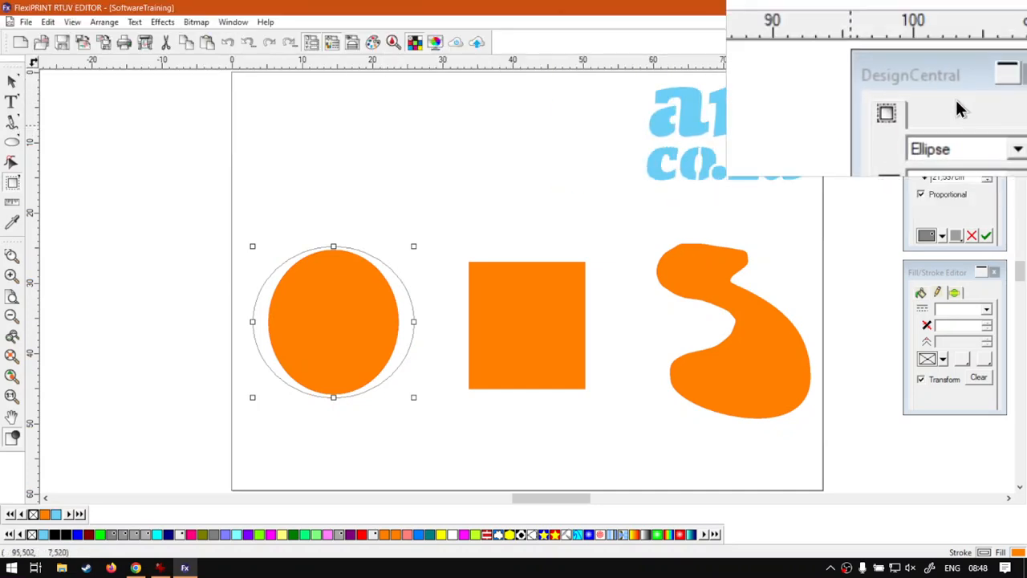
left_click(958, 89)
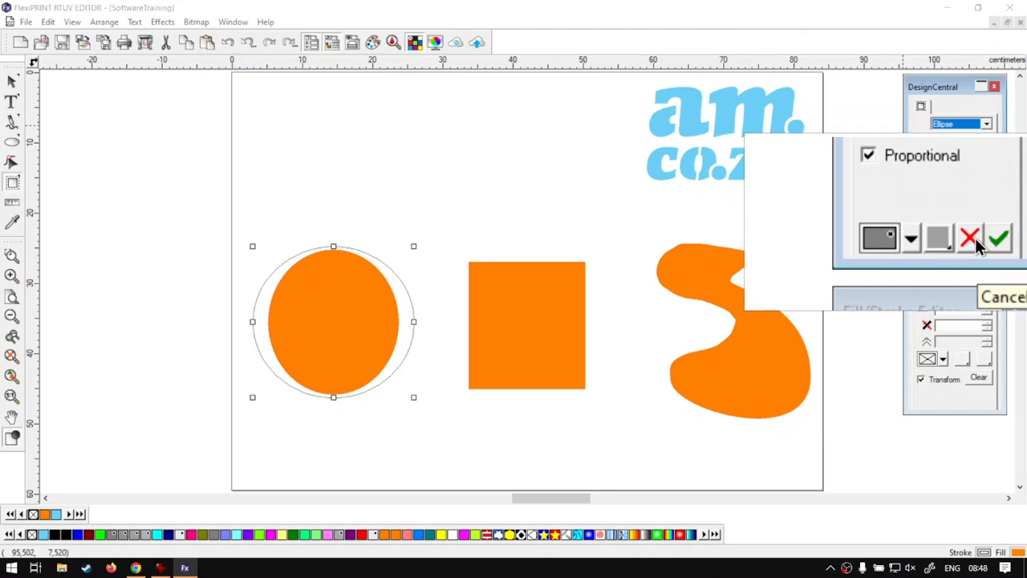
left_click(995, 106)
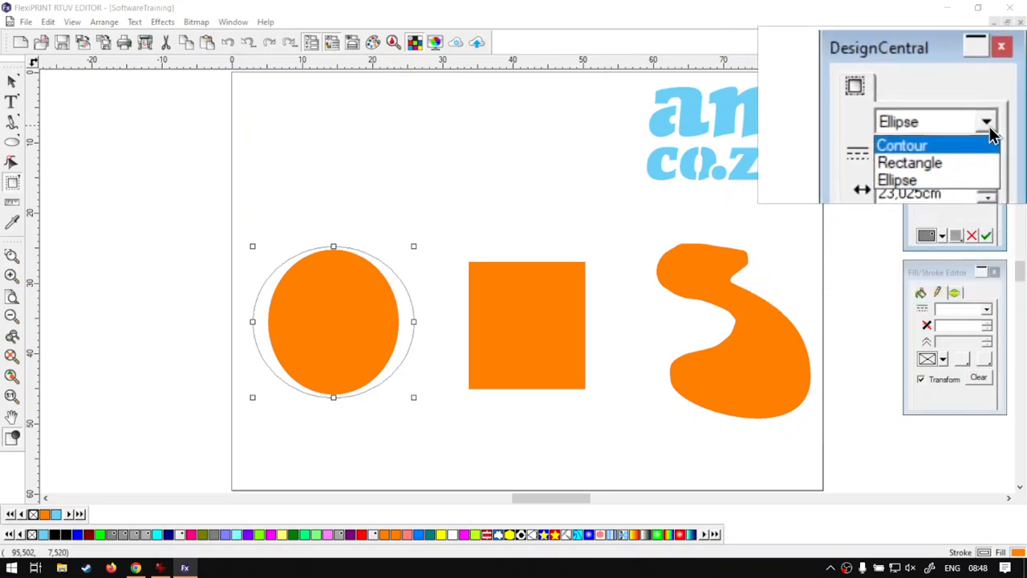
left_click(988, 131)
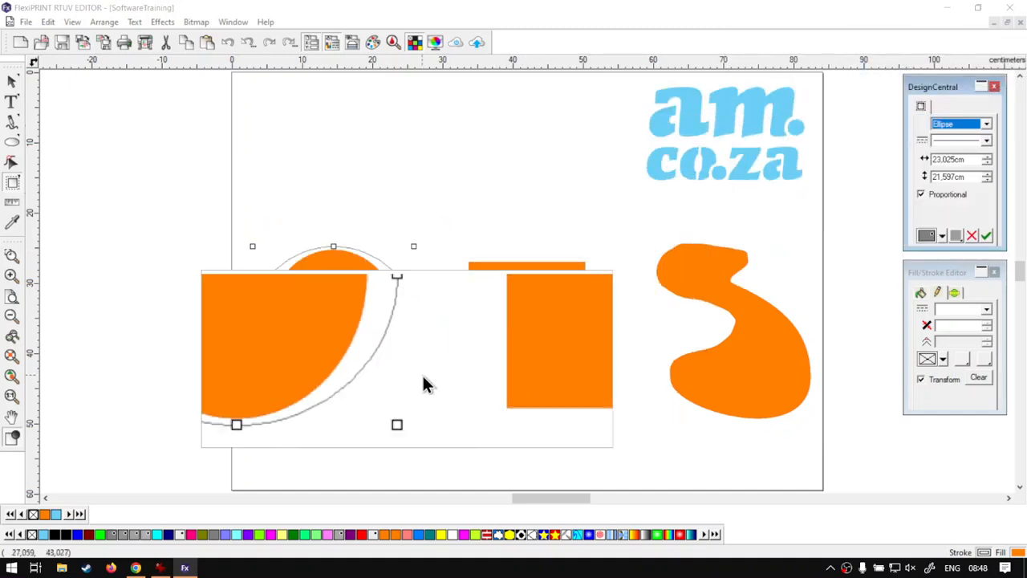
- Resize the ellipse's cut line to about 21.8 × 24.5 cm and apply the contour cut
left_click_drag(331, 395, 333, 407)
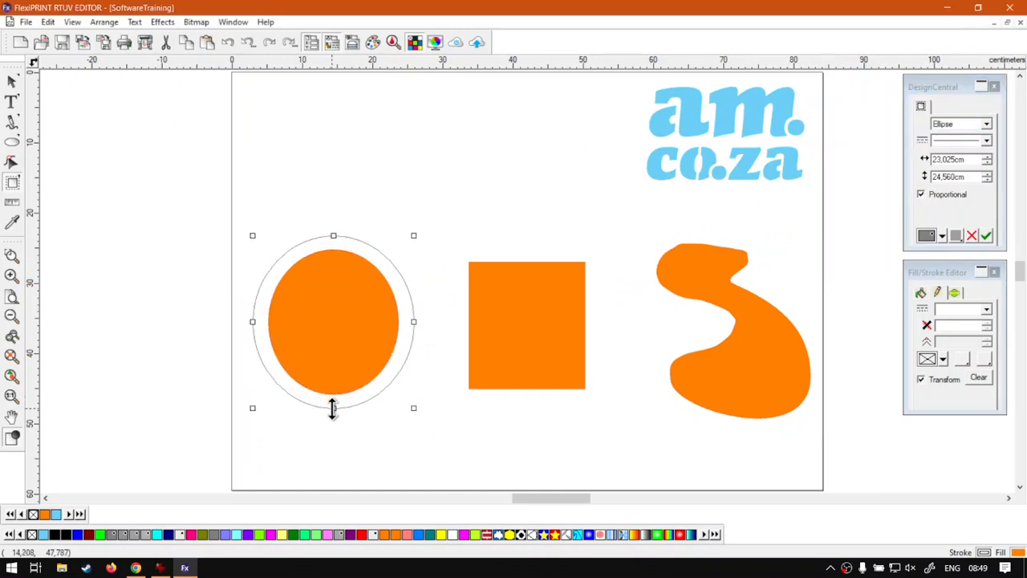
mouse_move(413, 408)
left_mouse_down()
mouse_move(394, 385)
mouse_move(422, 410)
mouse_move(413, 407)
left_mouse_up()
left_click_drag(416, 321, 410, 321)
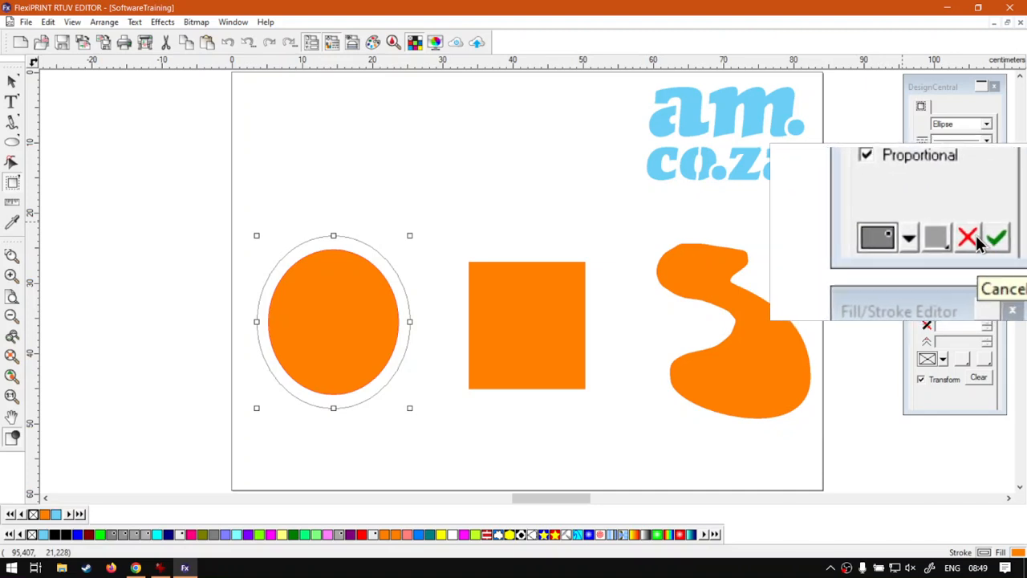
left_click(407, 298)
left_click(388, 222)
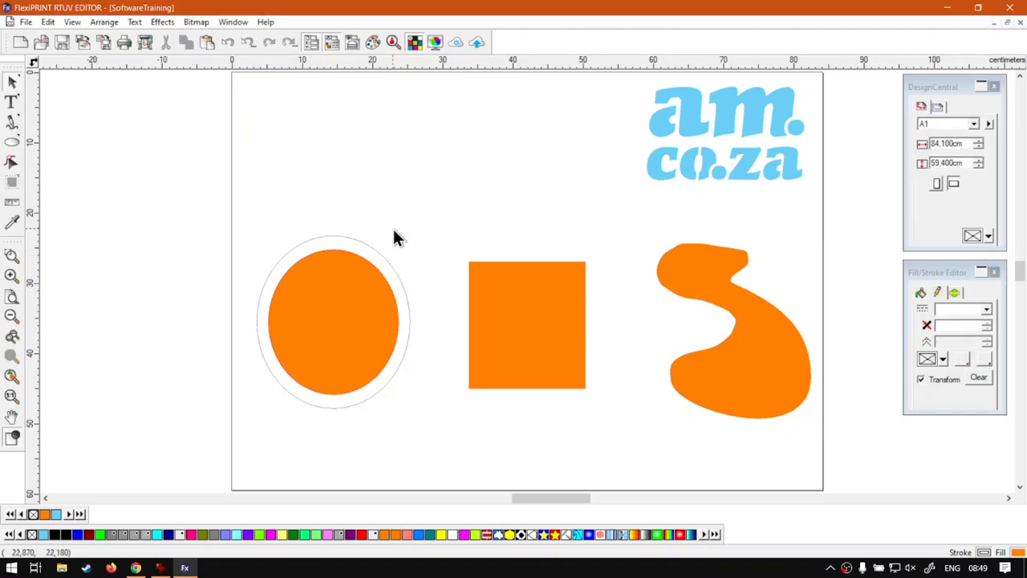
- Start the Contour Cut effect on the orange rectangle and enlarge its elliptical cut line to about 25.1 × 28.2 cm
left_click(517, 296)
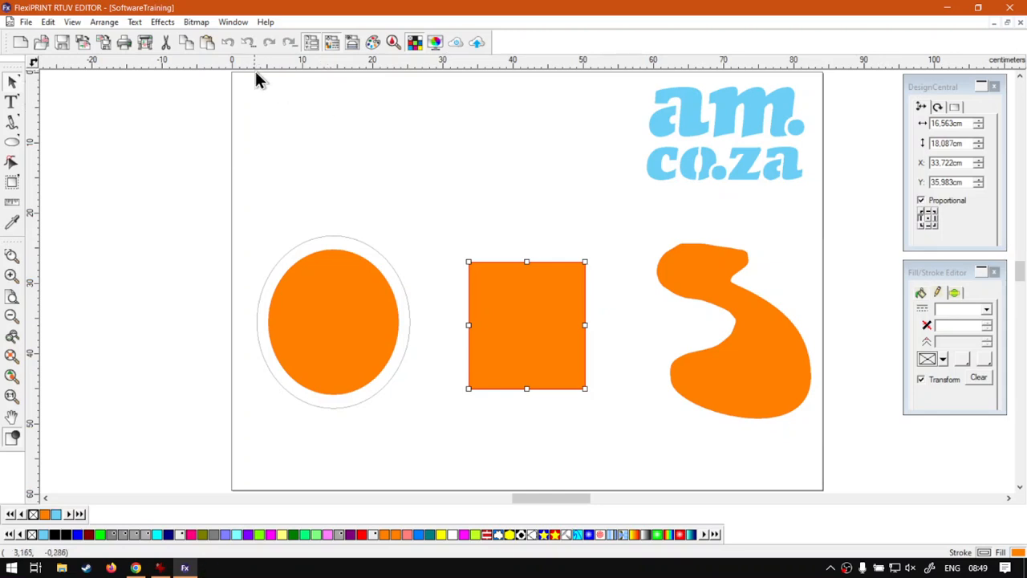
left_click(157, 26)
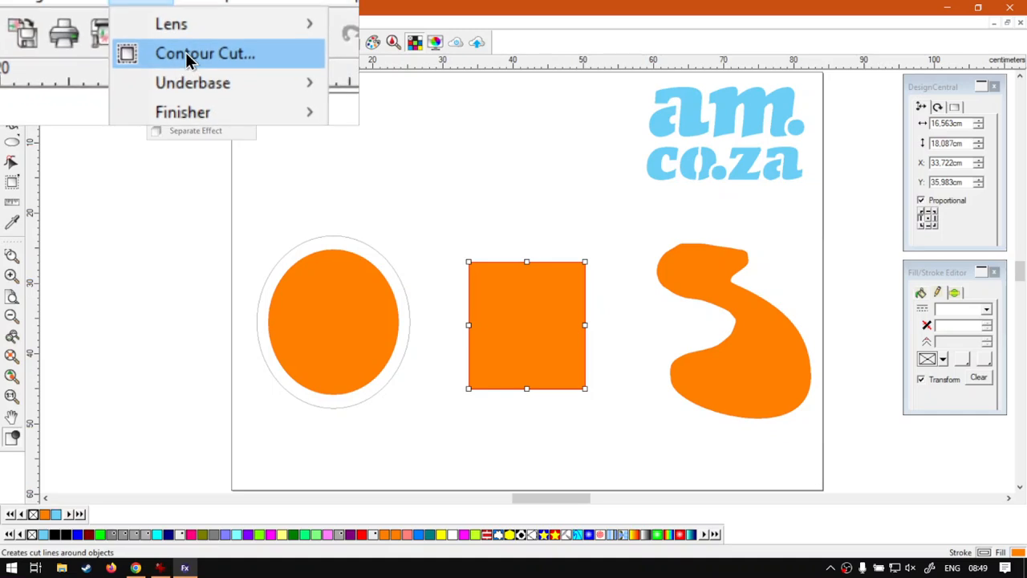
left_click(188, 54)
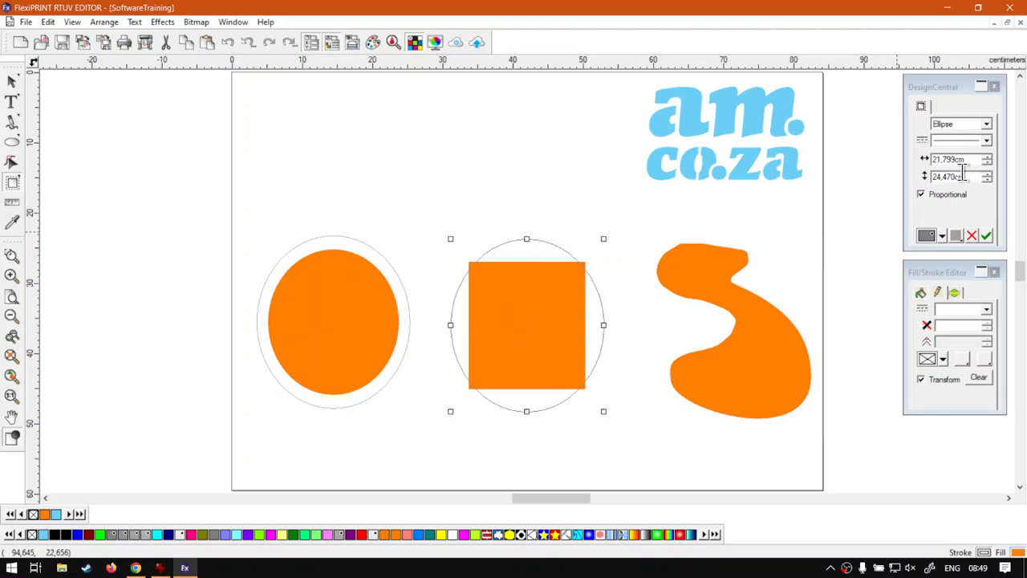
left_click_drag(602, 410, 614, 422)
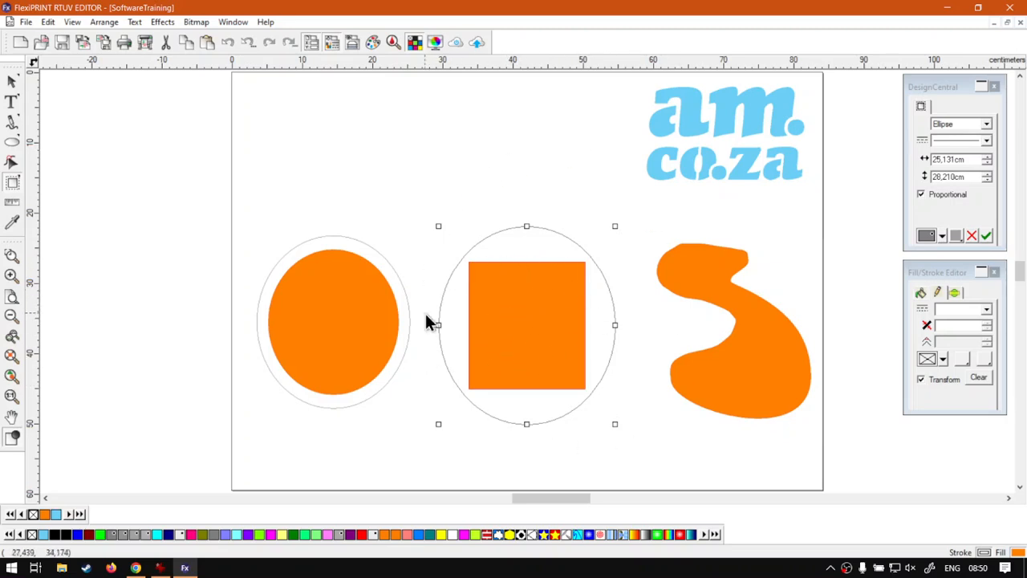
- Switch the cut shape to Rectangle, size it to about 19.4 × 21.1 cm and apply the contour cut
left_click(987, 125)
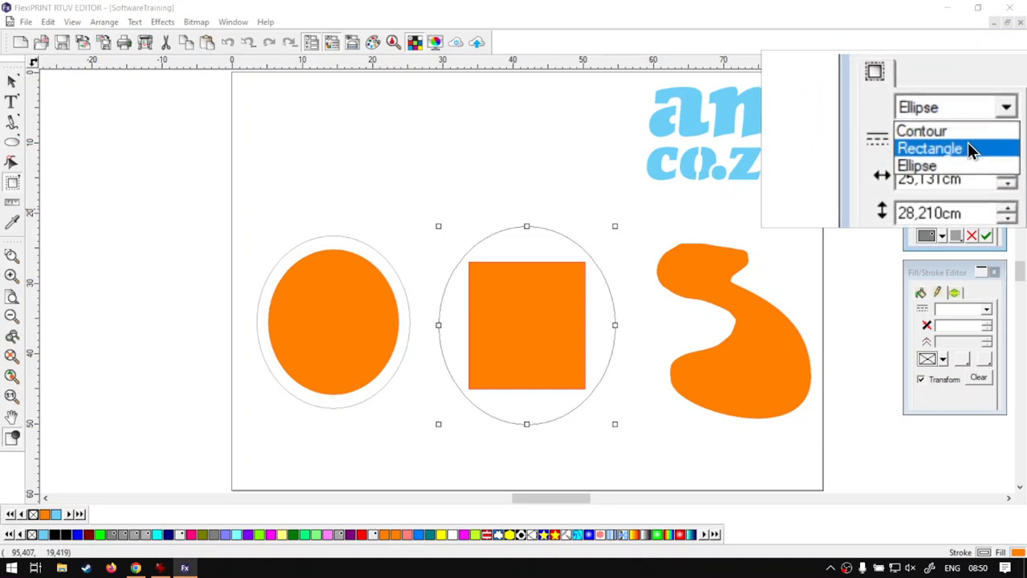
left_click(970, 150)
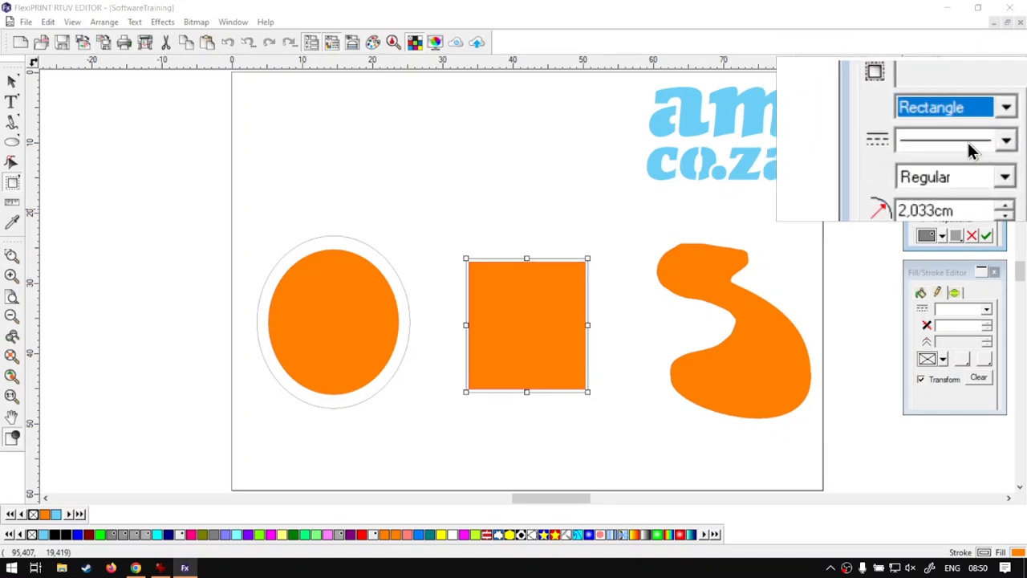
left_click_drag(589, 392, 594, 401)
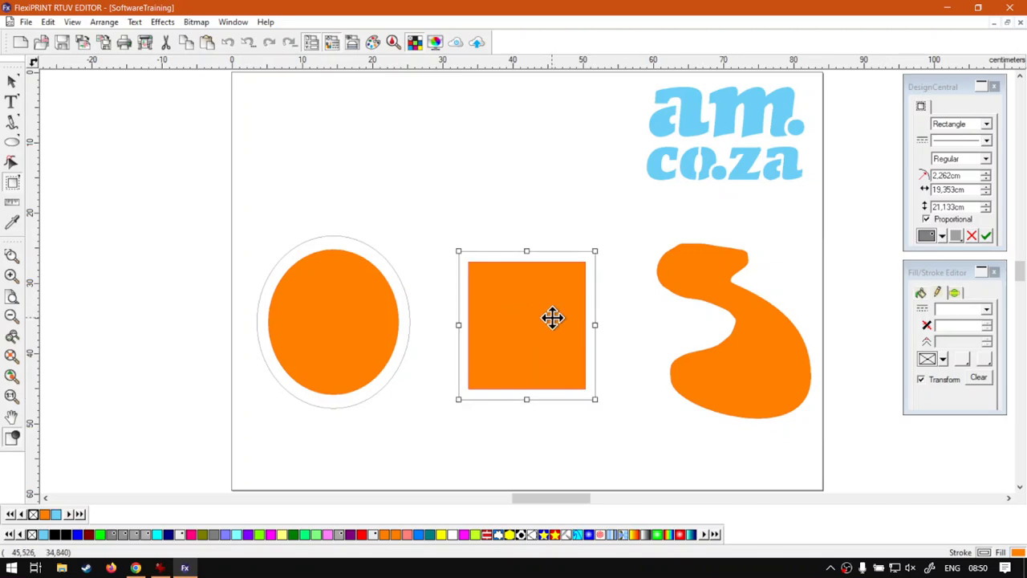
left_click(987, 235)
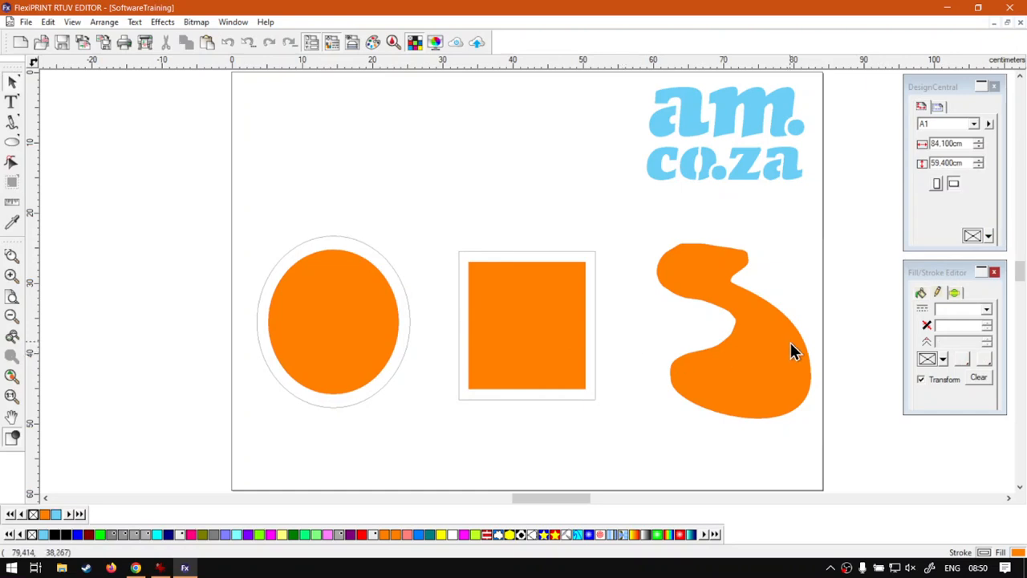
- Nudge the freehand shape and give it a Contour-type cut line offset about 1.6 cm from its outline
left_click(763, 309)
left_click_drag(778, 380, 770, 376)
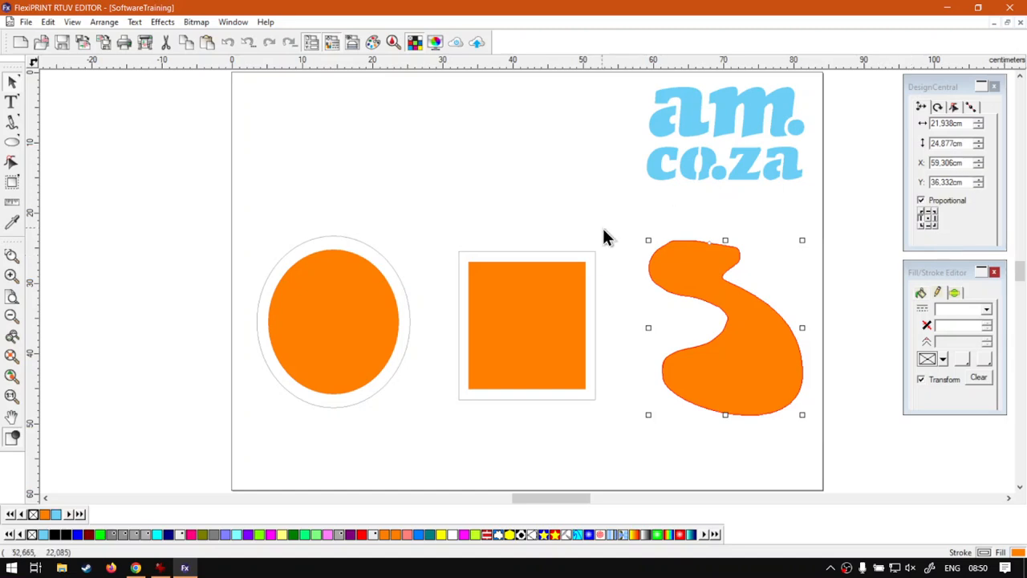
left_click(174, 25)
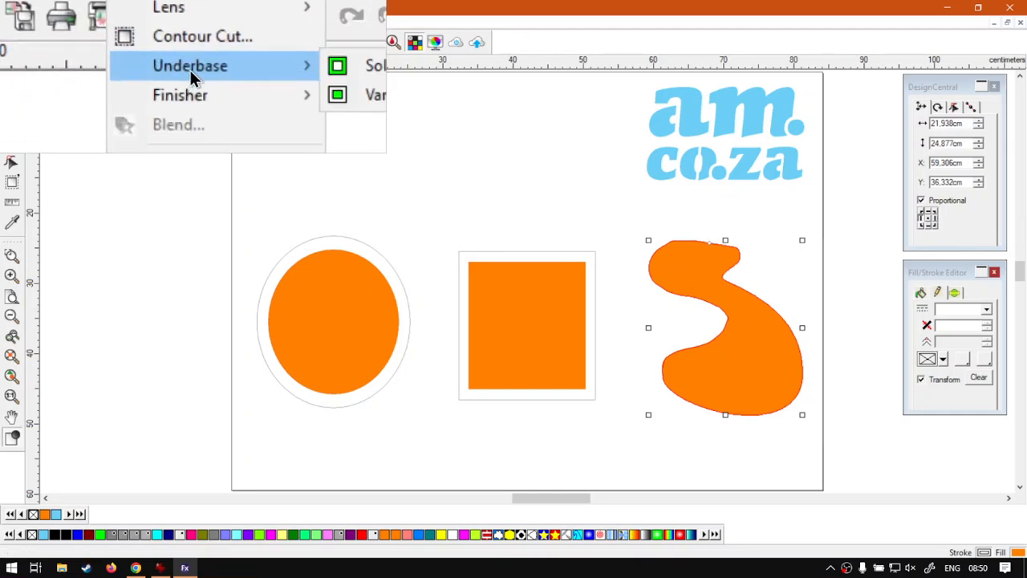
left_click(204, 51)
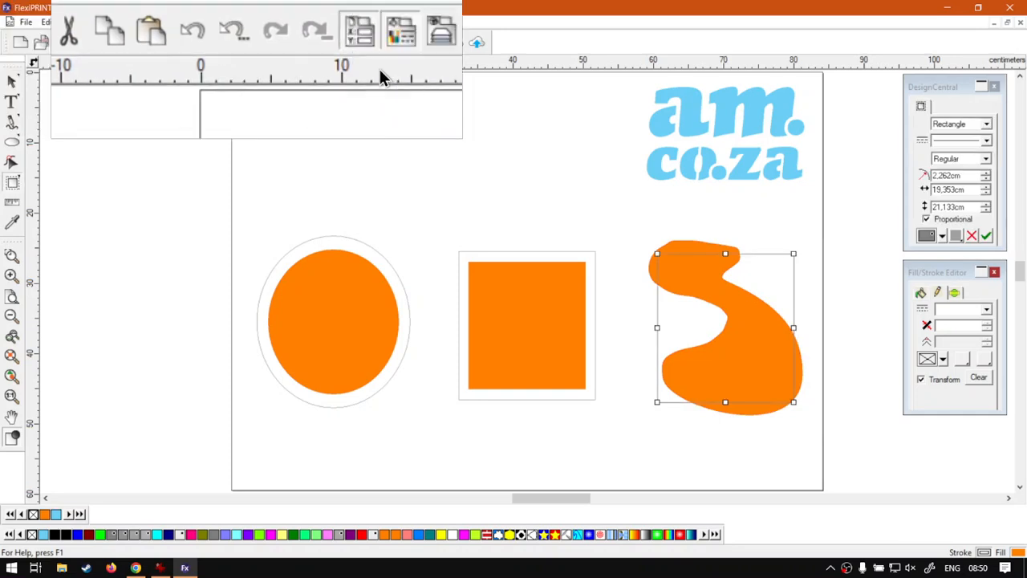
left_click(993, 124)
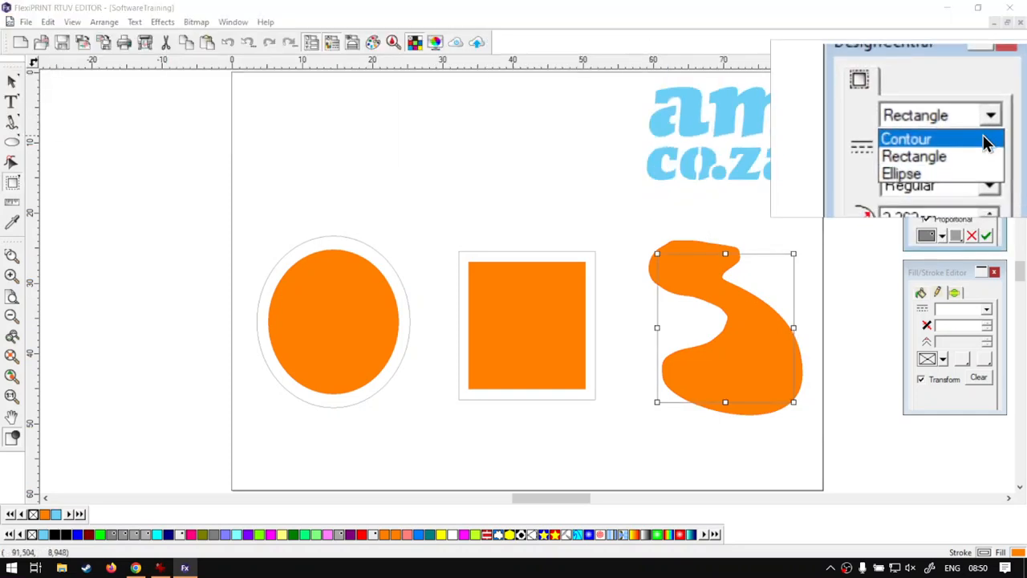
left_click(986, 142)
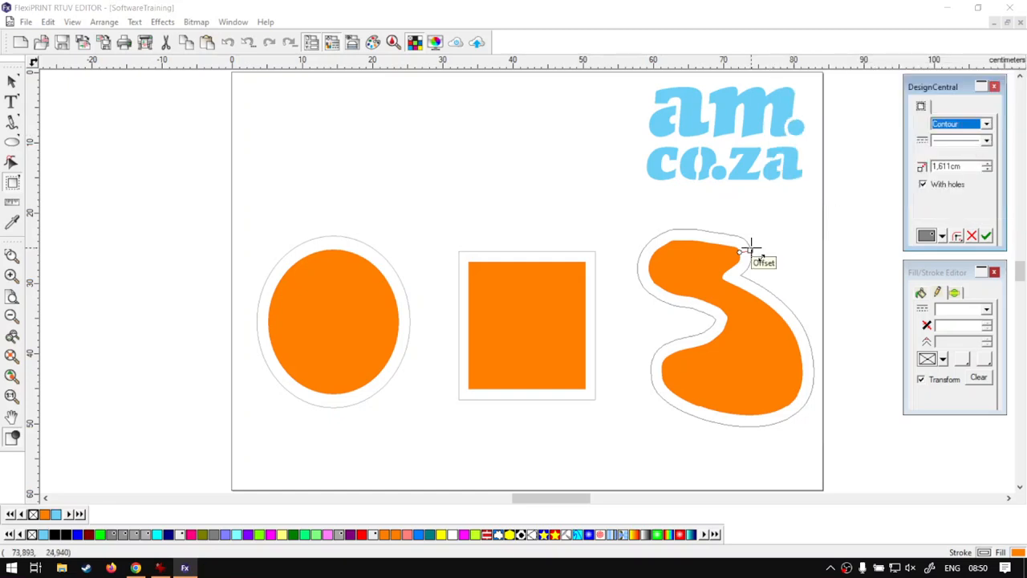
mouse_move(739, 251)
left_mouse_down()
mouse_move(661, 256)
mouse_move(648, 279)
mouse_move(710, 292)
mouse_move(754, 284)
mouse_move(687, 241)
mouse_move(669, 243)
mouse_move(662, 213)
mouse_move(664, 232)
left_mouse_up()
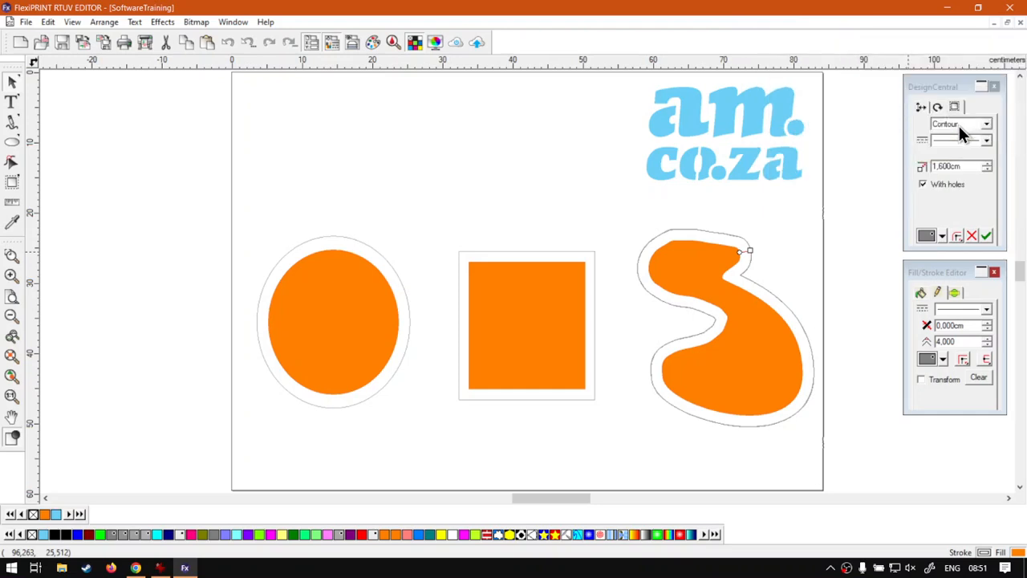
- Draw a small ellipse about 9.7 × 10.6 cm above the large ellipse and a rectangle about 11.1 × 11.7 cm beside it
left_click(12, 122)
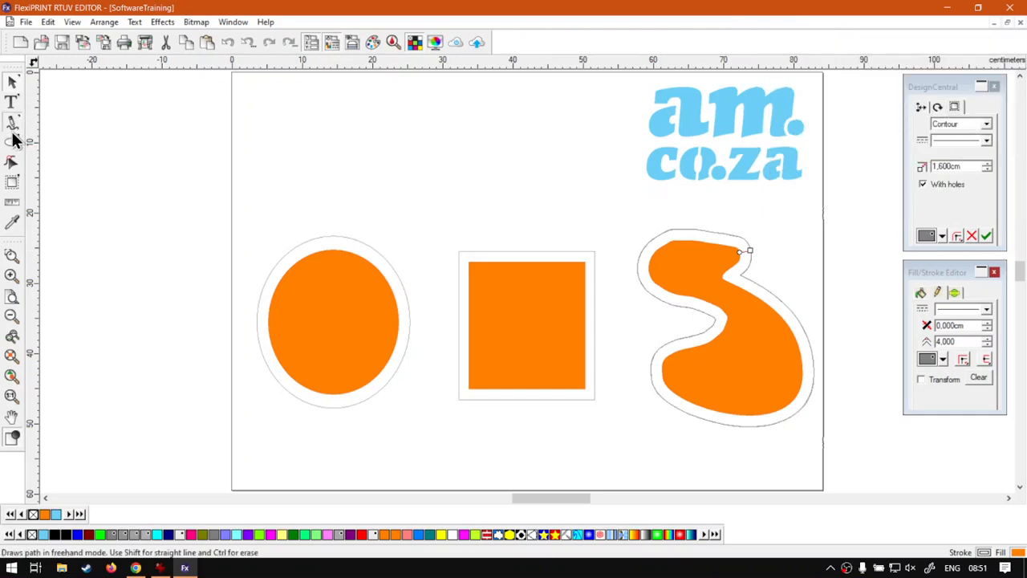
left_click(12, 143)
left_click_drag(248, 119, 316, 193)
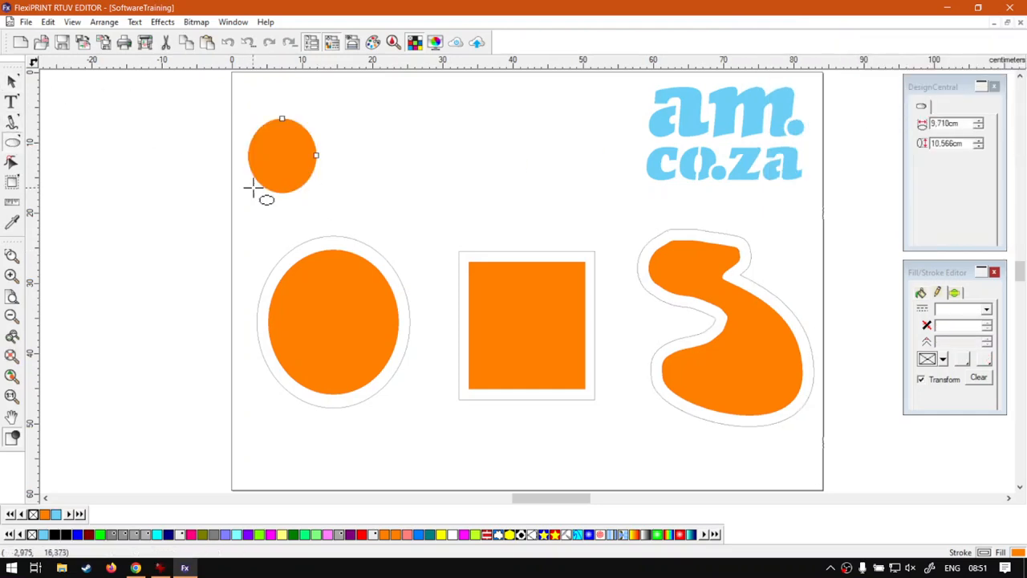
left_click_drag(18, 143, 40, 149)
left_click_drag(352, 115, 430, 197)
- Add a Contour-type contour cut line offset 1.6 cm around the small ellipse
left_click(12, 81)
left_click(289, 156)
left_click(162, 21)
left_click(325, 74)
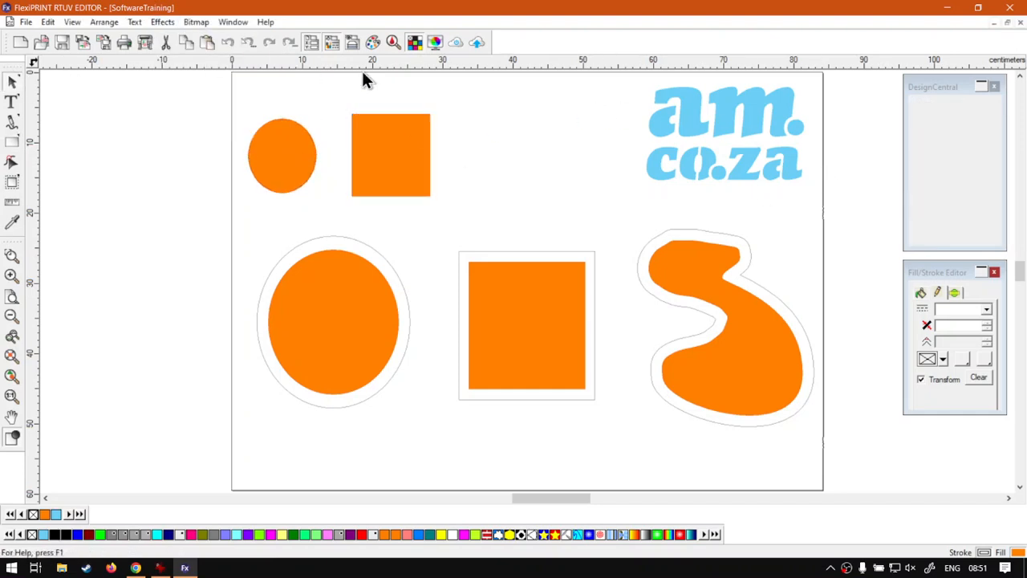
left_click(313, 126)
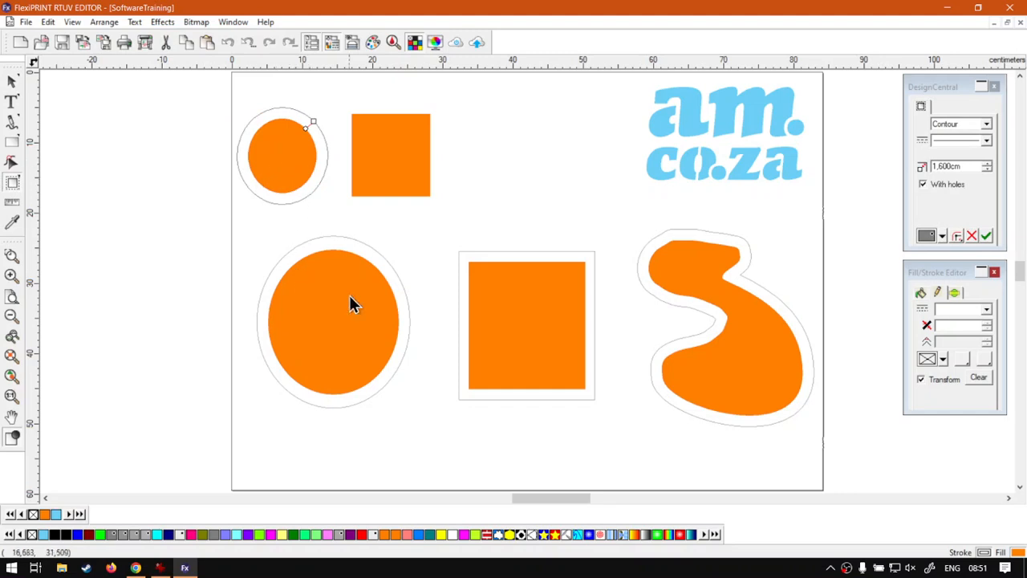
- Add a Contour-type contour cut line offset 1.6 cm around the small rectangle and deselect it
left_click(378, 149)
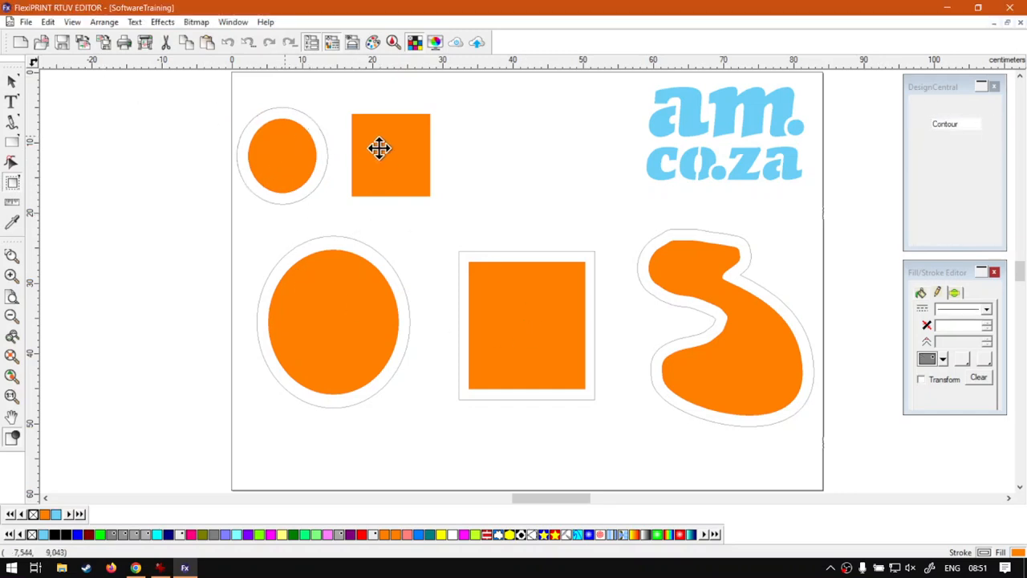
left_click(162, 22)
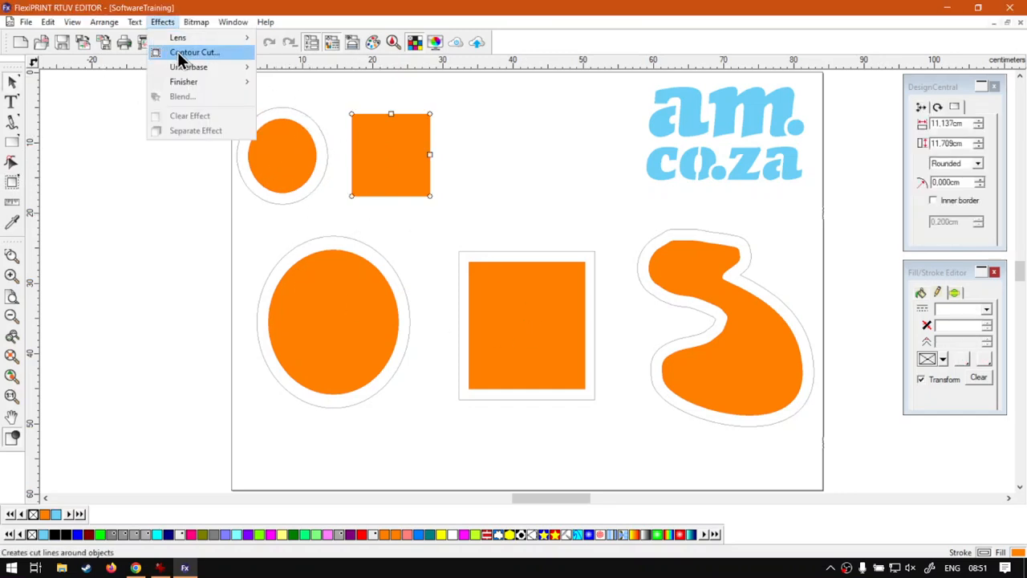
left_click(177, 51)
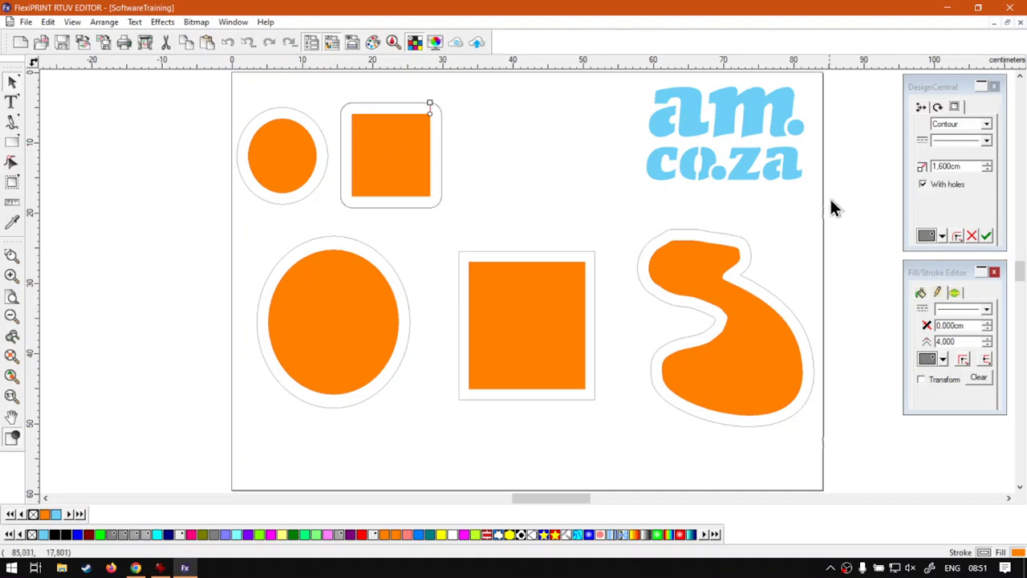
left_click(470, 220)
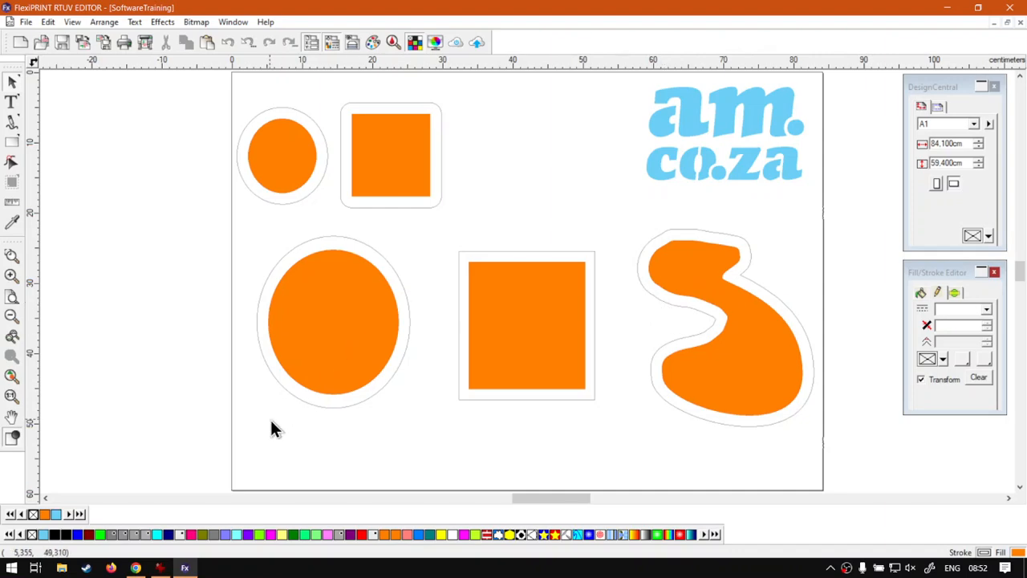
- Switch to the Chrome window with the softwaretraining.co.za home page
left_click(135, 567)
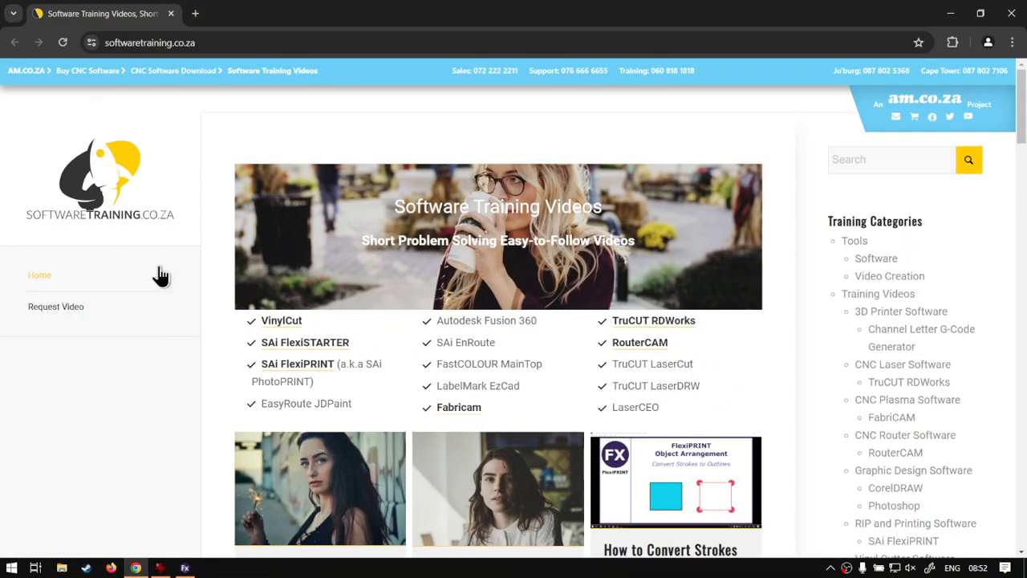